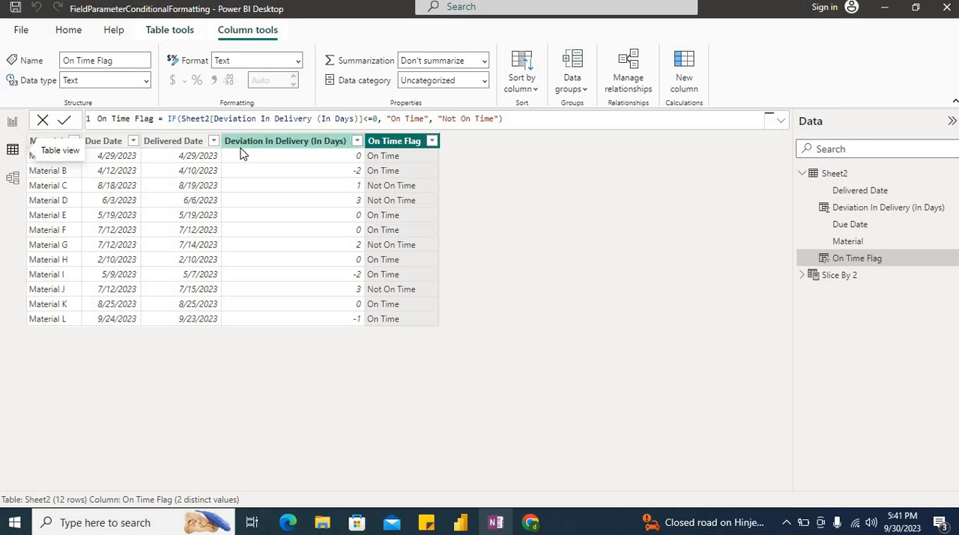
- Check the Deviation In Delivery (In Days) column's formula, and delete the Q&A visual from report Page 1
{"action": "left_click", "coordinate": [274, 148]}
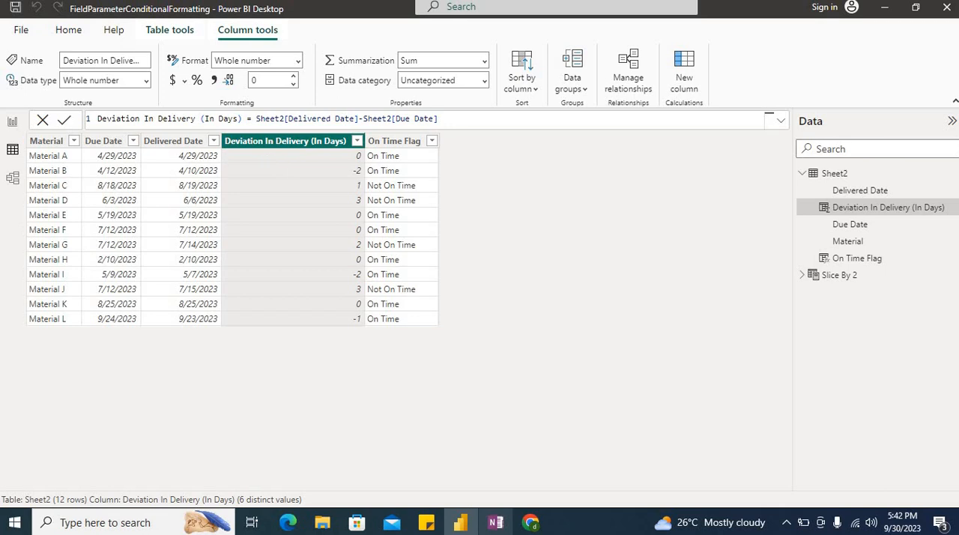
{"action": "left_click", "coordinate": [10, 122]}
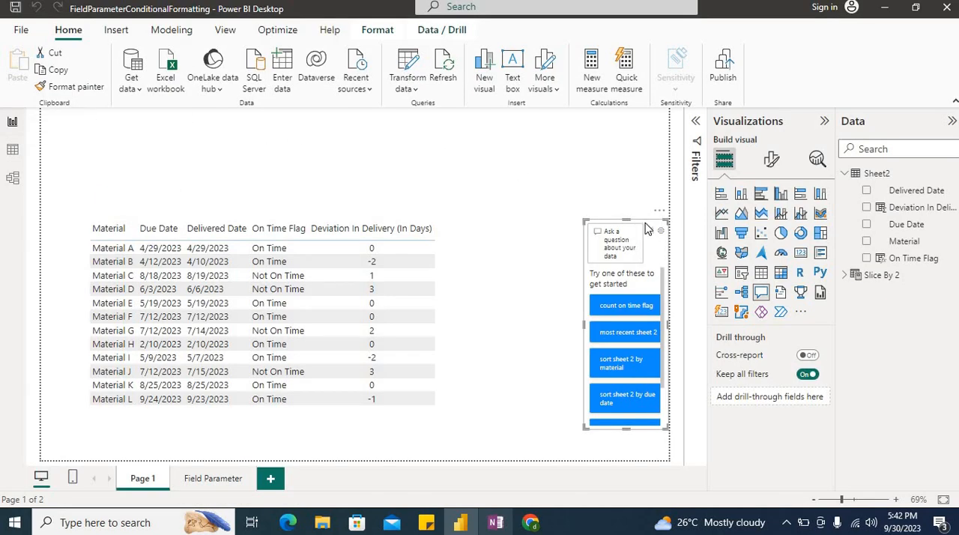
{"action": "key", "text": "Delete"}
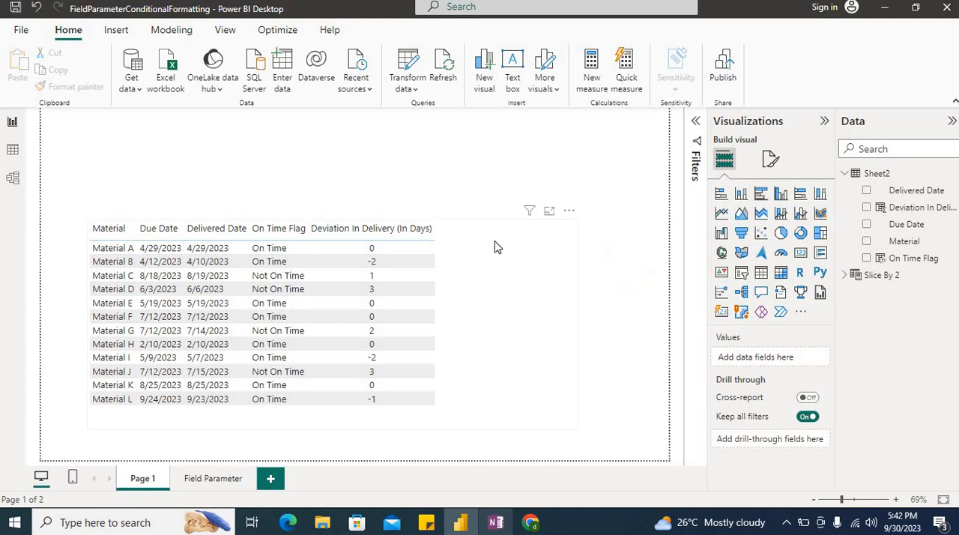
- On the Field Parameter page, test the Slice By slicer with On Time Flag, with Deviation In Delivery (In Days), and with no selection
{"action": "left_click", "coordinate": [197, 479]}
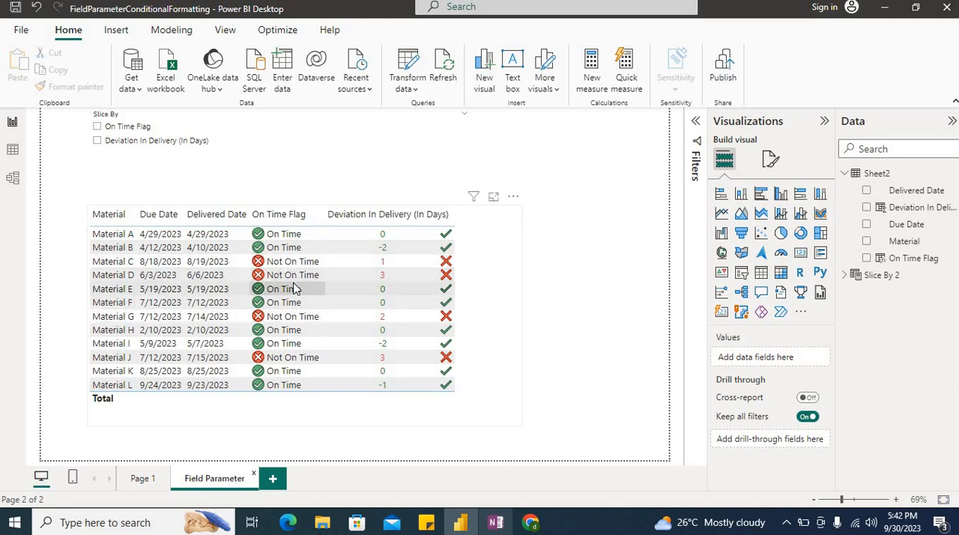
{"action": "left_click", "coordinate": [146, 129]}
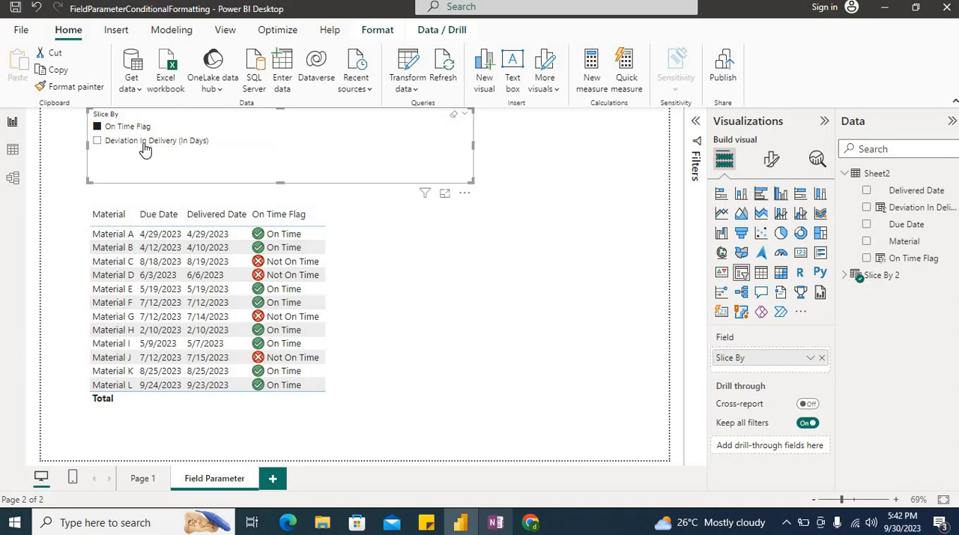
{"action": "left_click", "coordinate": [146, 149]}
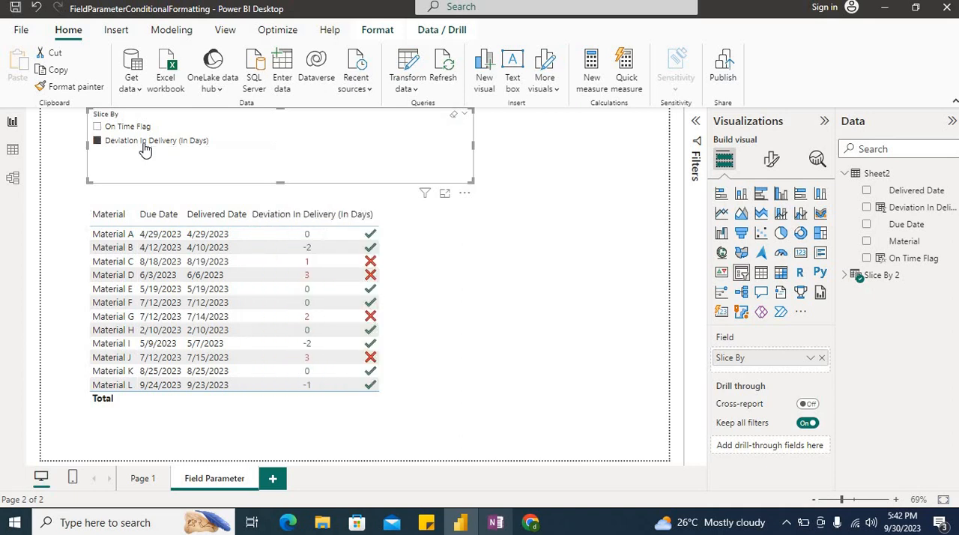
{"action": "left_click", "coordinate": [181, 149]}
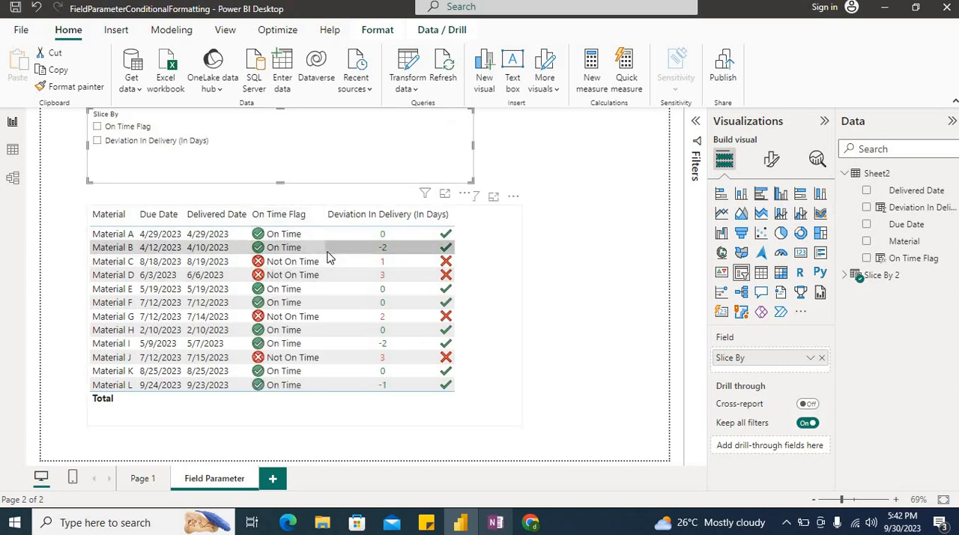
- Examine the conditional formatting options for the On Time Flag and Deviation In Delivery (In Days) fields of the Page 1 table
{"action": "left_click", "coordinate": [143, 480]}
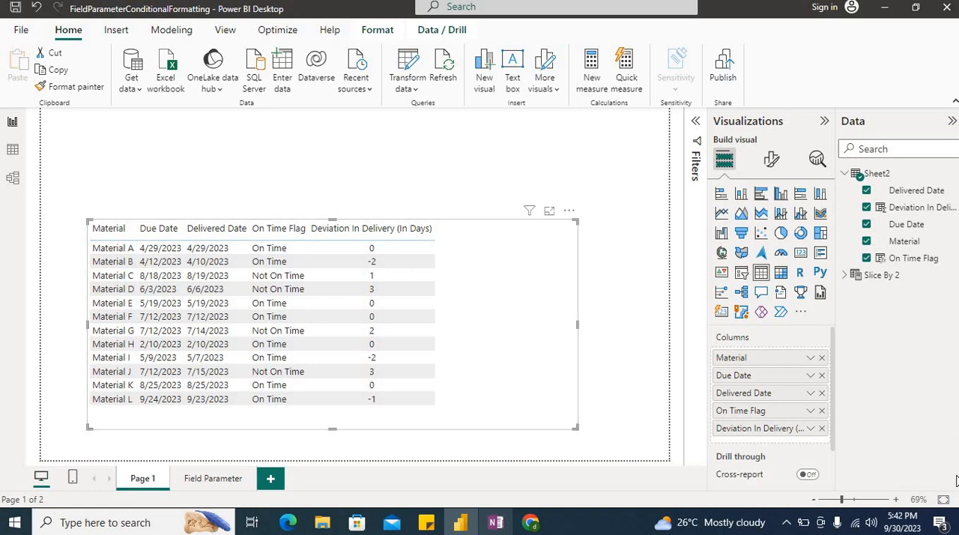
{"action": "left_click", "coordinate": [812, 427]}
{"action": "mouse_move", "coordinate": [875, 260]}
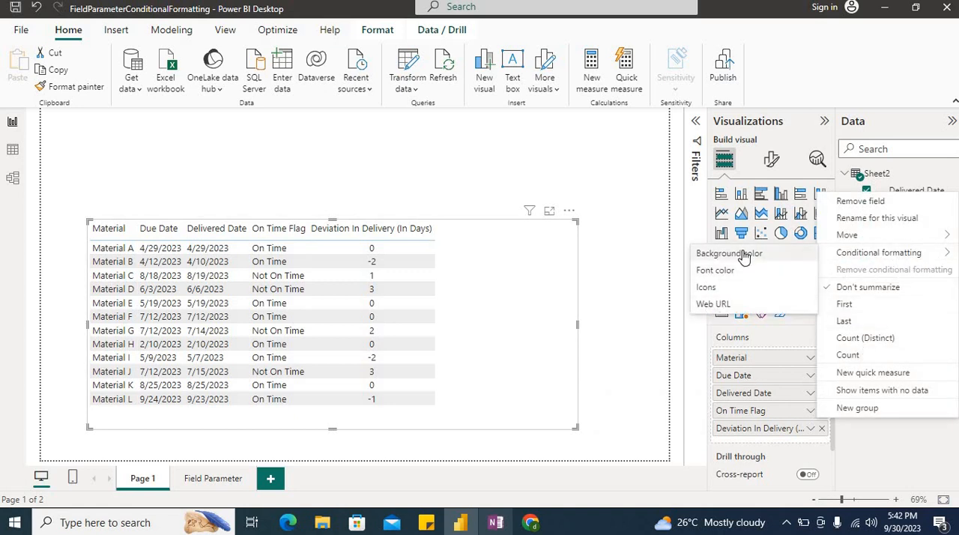
{"action": "left_click", "coordinate": [808, 431]}
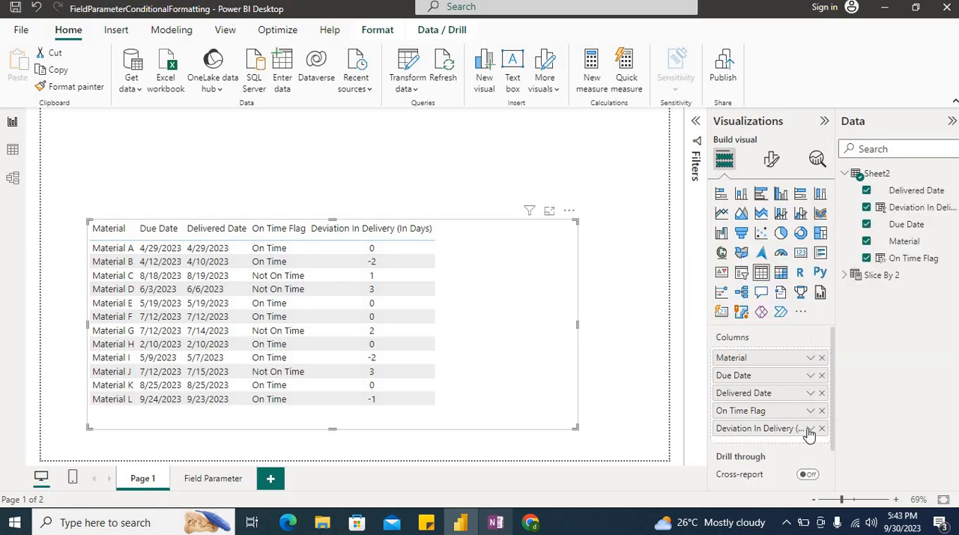
{"action": "left_click", "coordinate": [810, 429]}
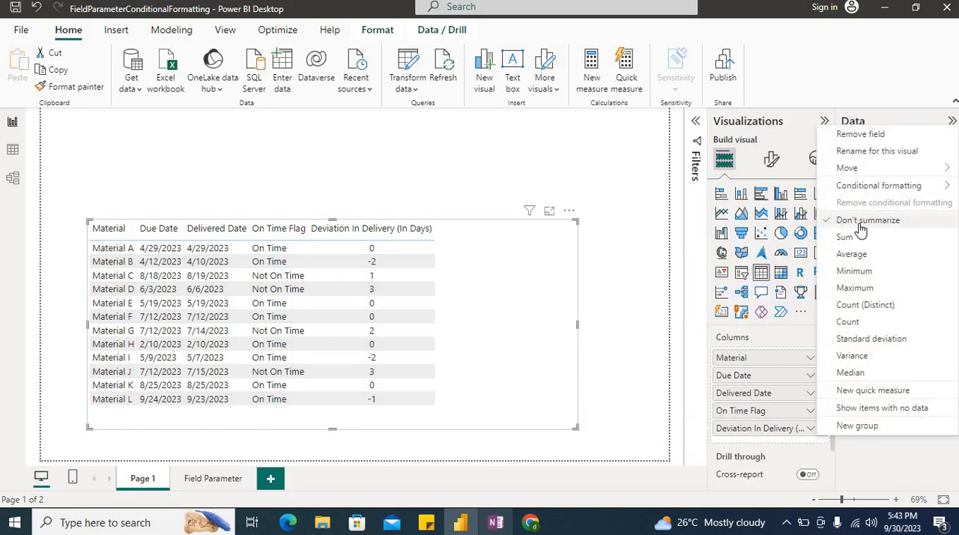
{"action": "mouse_move", "coordinate": [873, 186]}
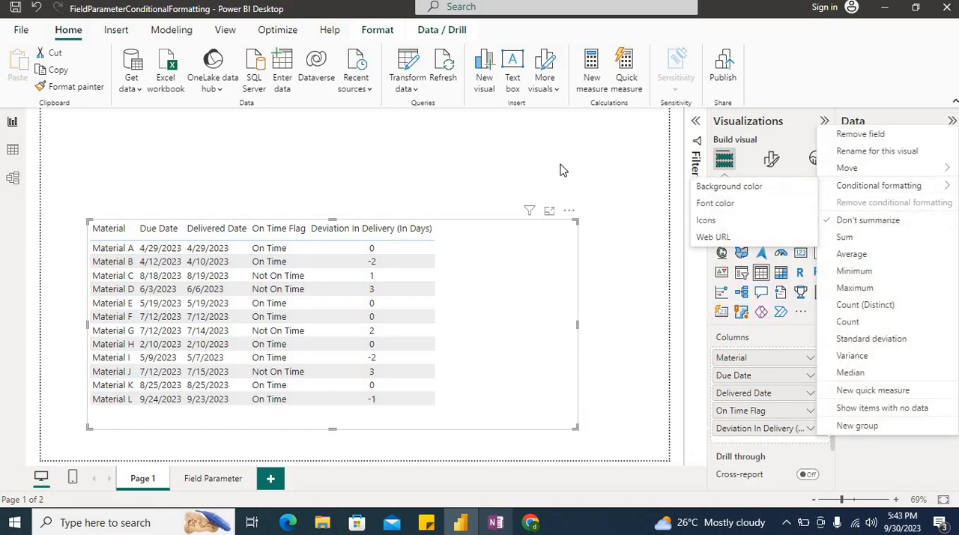
{"action": "left_click", "coordinate": [267, 309]}
- Check the available options for the Slice By field in the Field Parameter page's table
{"action": "left_click", "coordinate": [213, 485]}
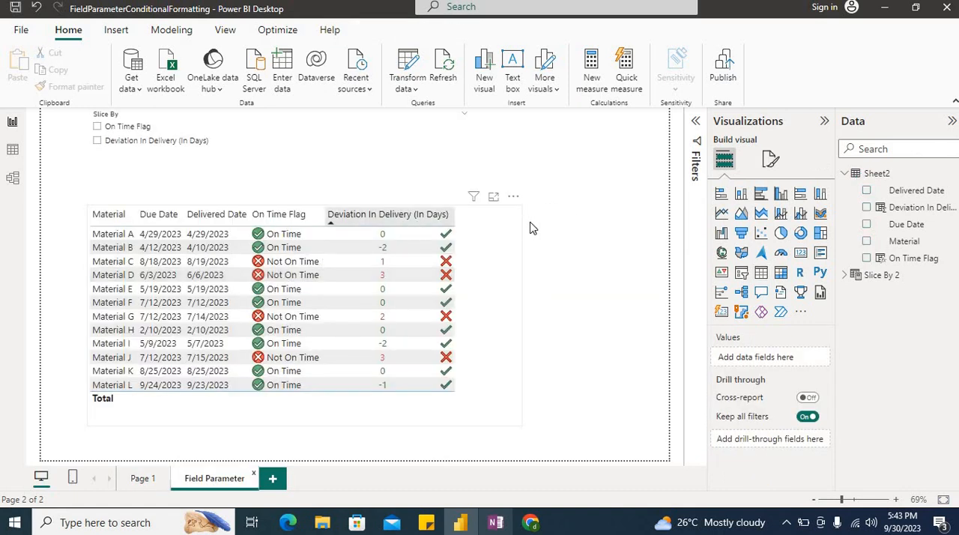
{"action": "left_click", "coordinate": [495, 316]}
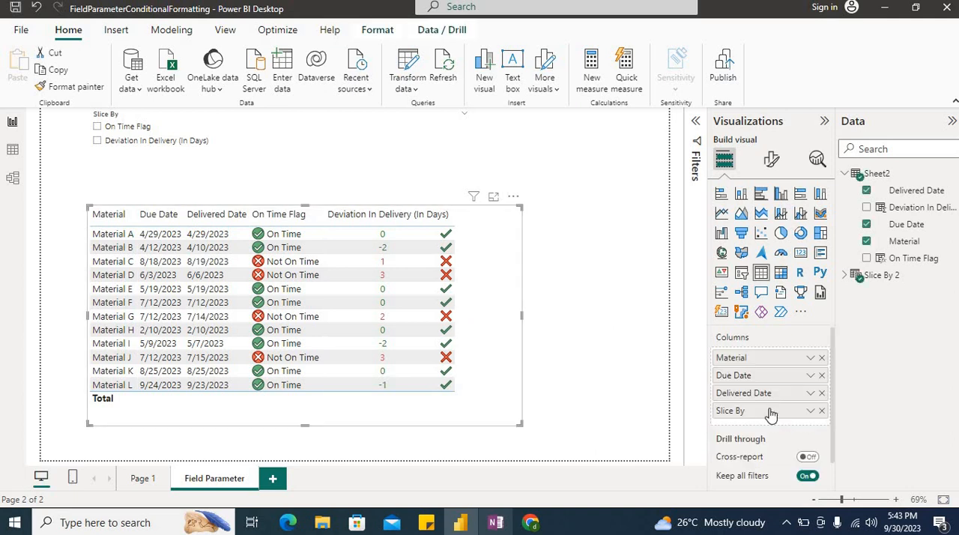
{"action": "left_click", "coordinate": [811, 414]}
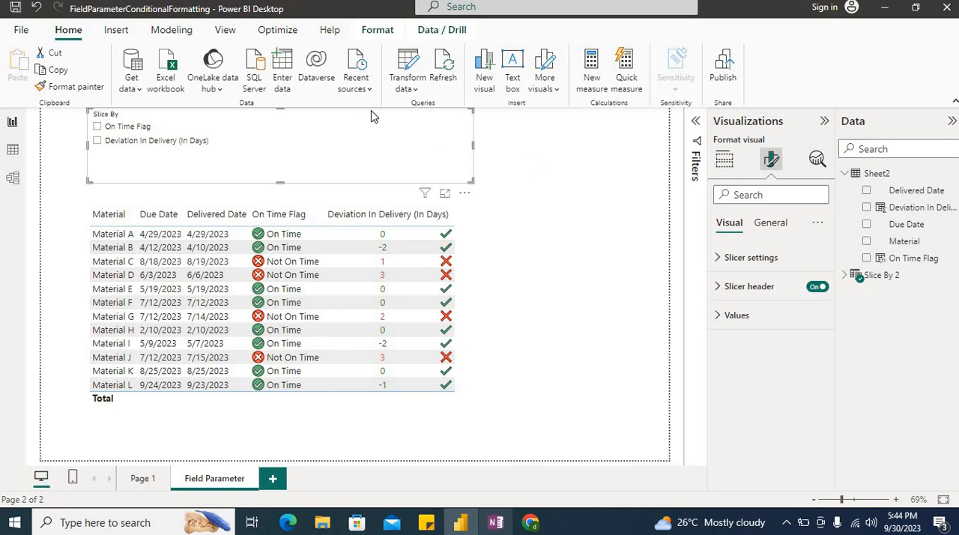
- Slice the table by On Time Flag and set its cell elements formatting to apply to the On Time Flag series
{"action": "left_click", "coordinate": [145, 131]}
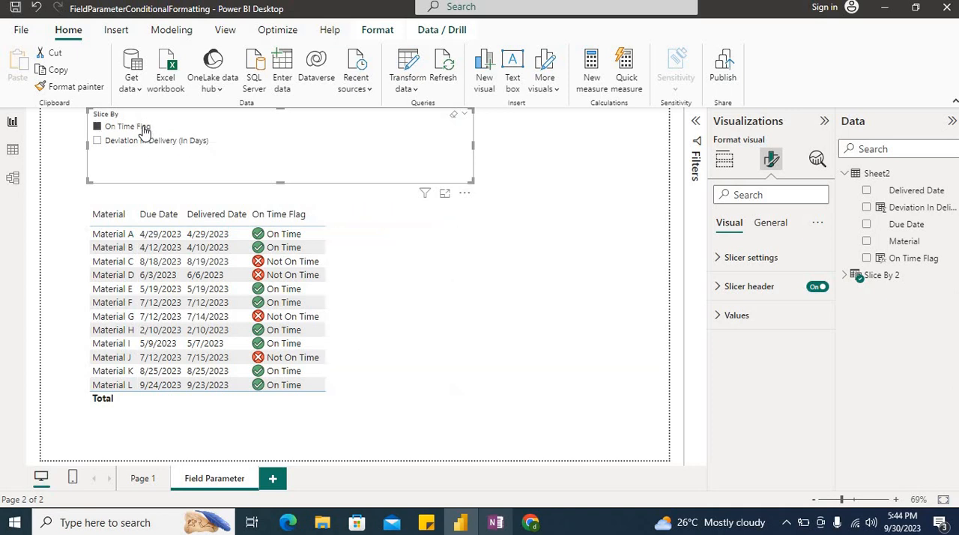
{"action": "left_click", "coordinate": [438, 321]}
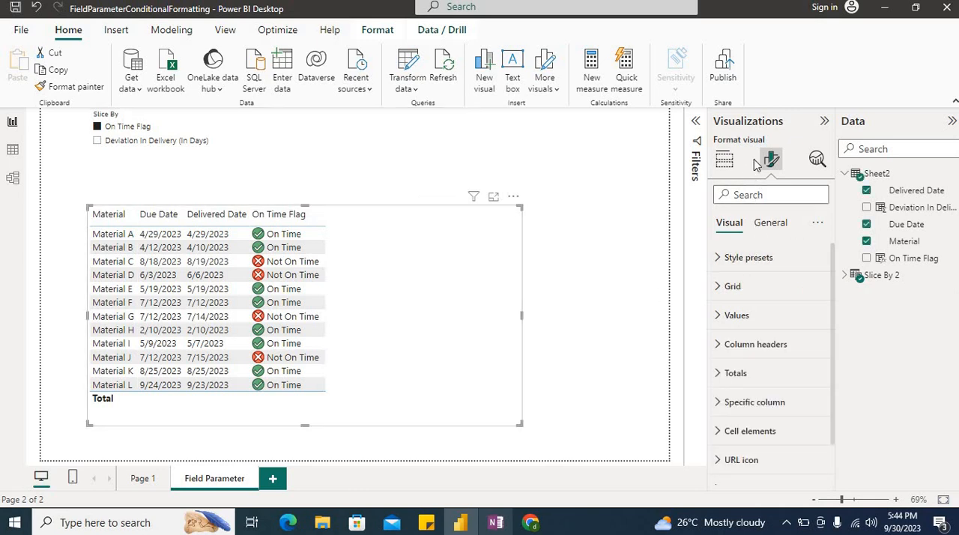
{"action": "scroll", "coordinate": [784, 373], "scroll_direction": "down", "scroll_amount": 1}
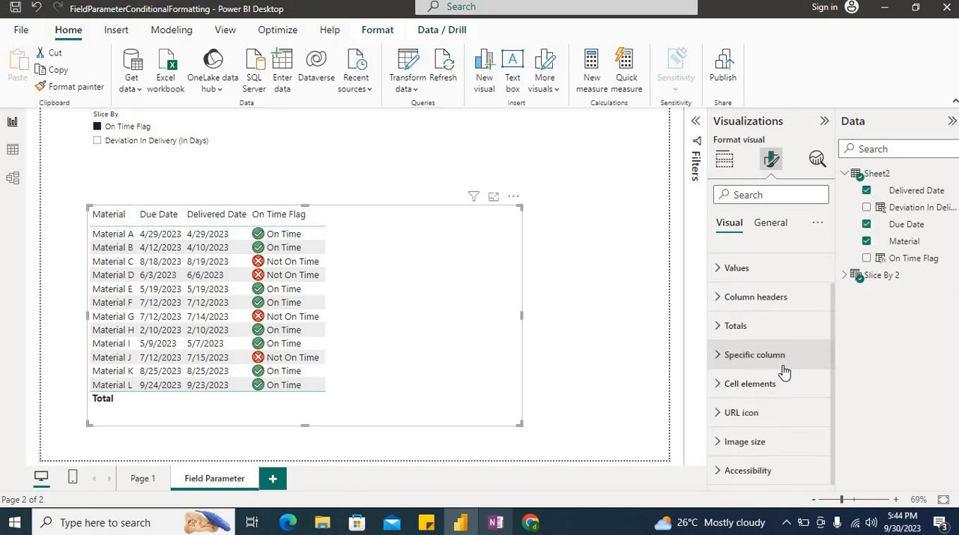
{"action": "left_click", "coordinate": [724, 391]}
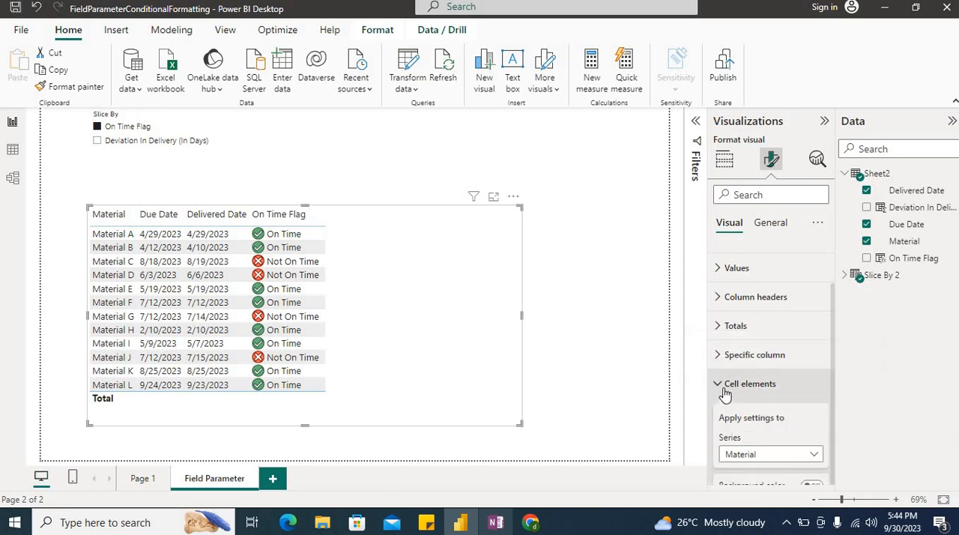
{"action": "scroll", "coordinate": [724, 389], "scroll_direction": "down", "scroll_amount": 2}
{"action": "scroll", "coordinate": [724, 389], "scroll_direction": "up", "scroll_amount": 1}
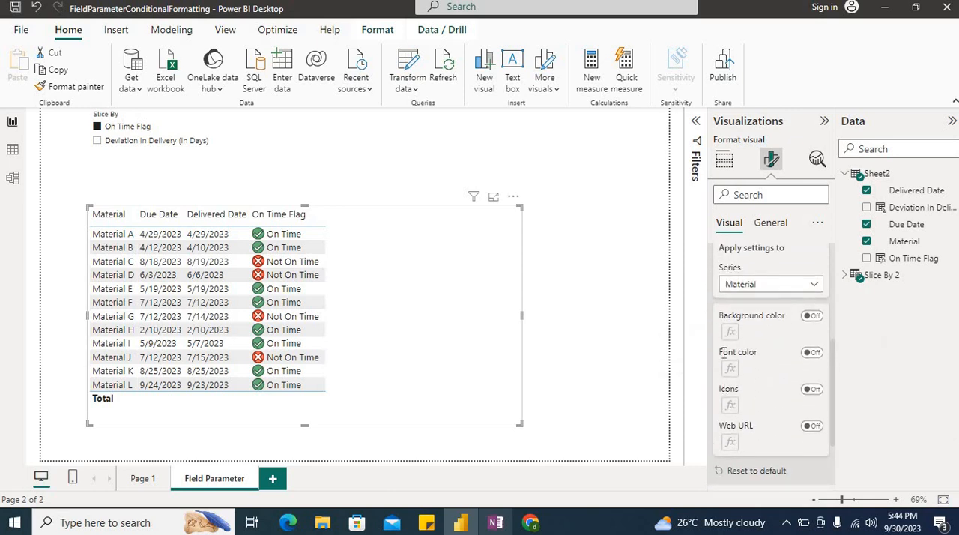
{"action": "left_click", "coordinate": [768, 284]}
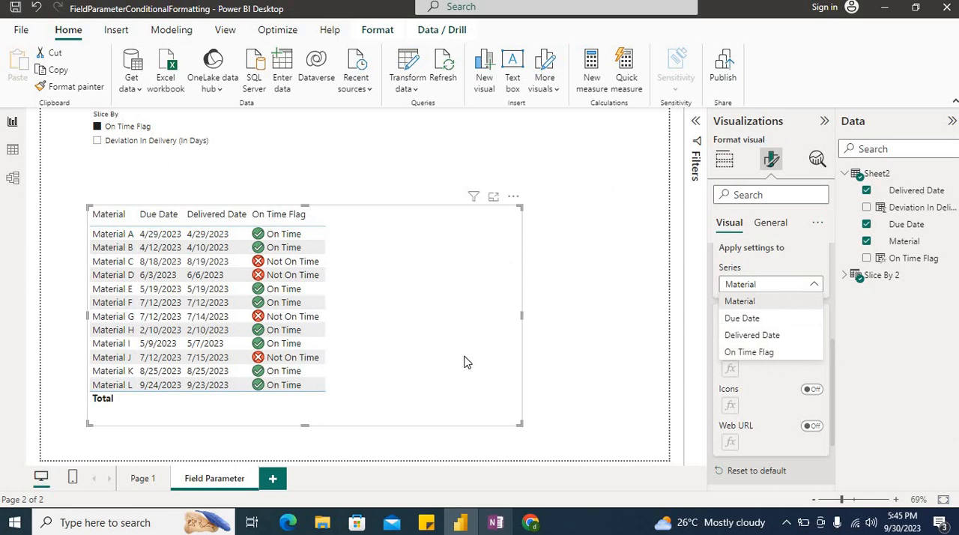
{"action": "left_click", "coordinate": [765, 352]}
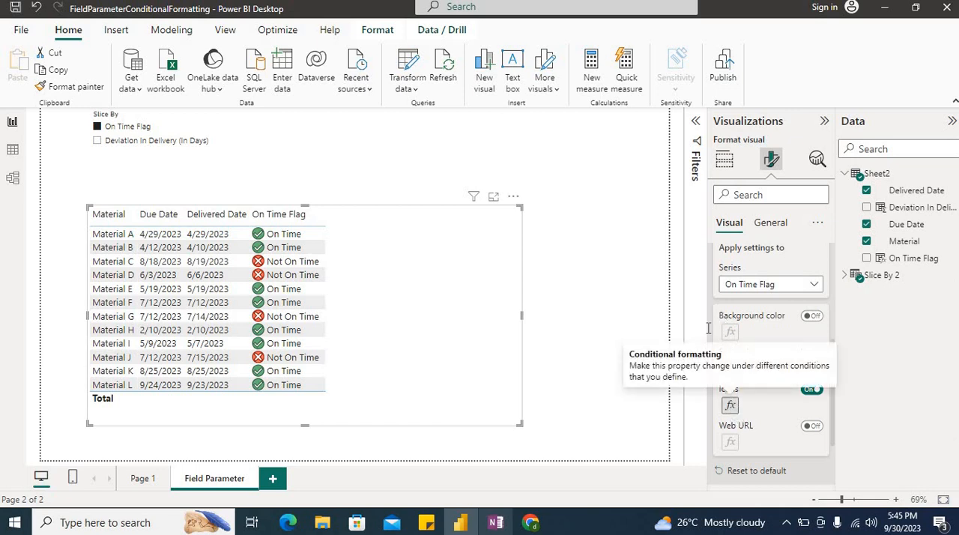
- In the On Time Flag icon rules, delete the rule for the value "Text" and apply the Not On Time and On Time rules
{"action": "left_click", "coordinate": [737, 407]}
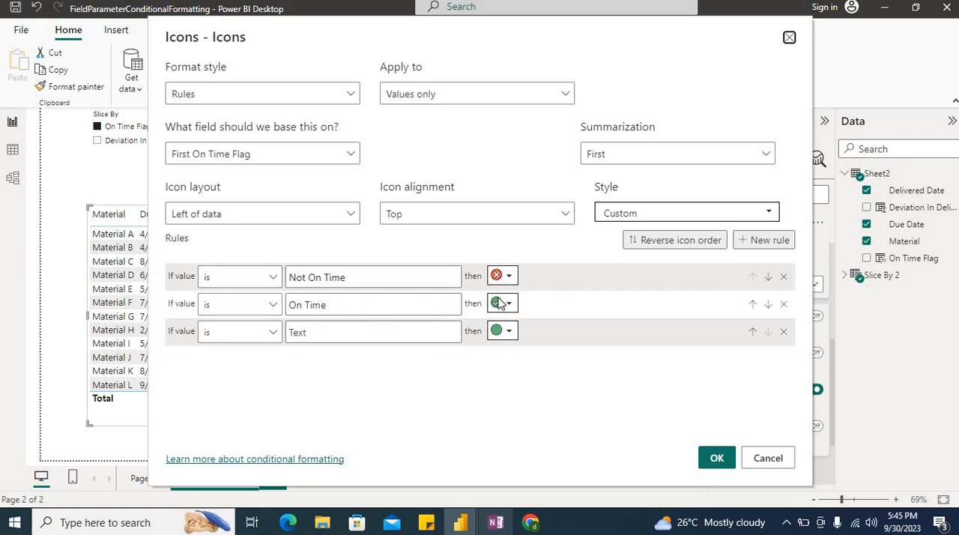
{"action": "left_click", "coordinate": [784, 332]}
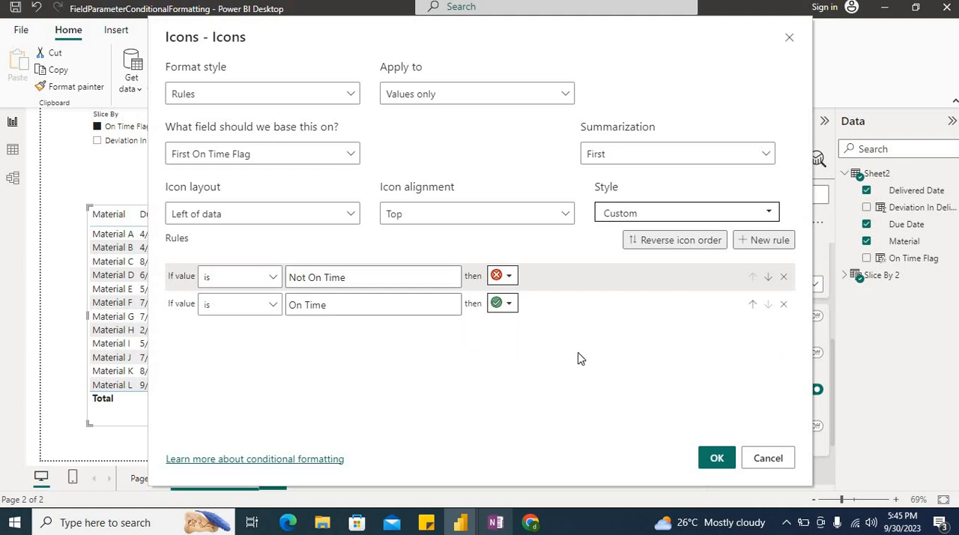
{"action": "left_click", "coordinate": [712, 459]}
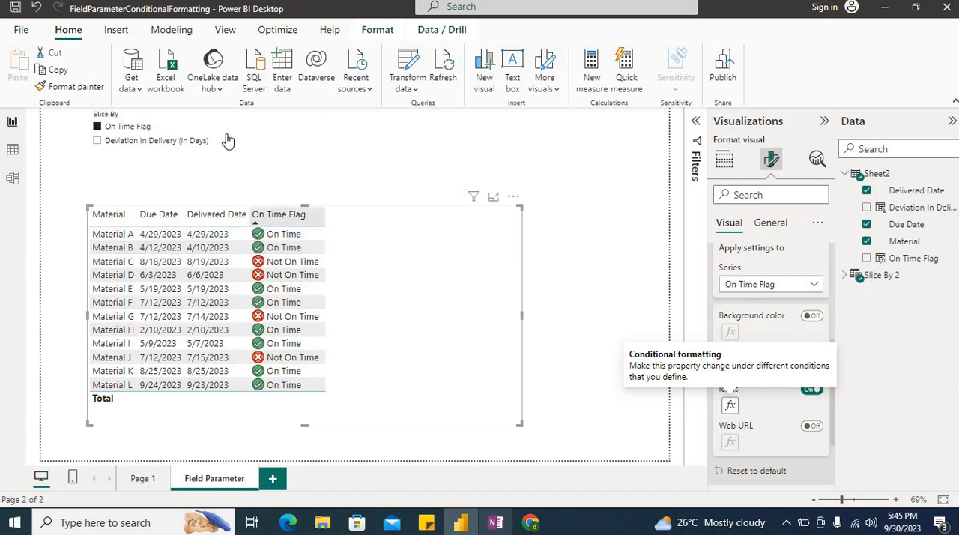
- Slice the table by Deviation In Delivery (In Days) and apply the cell elements settings to that series
{"action": "left_click", "coordinate": [152, 142]}
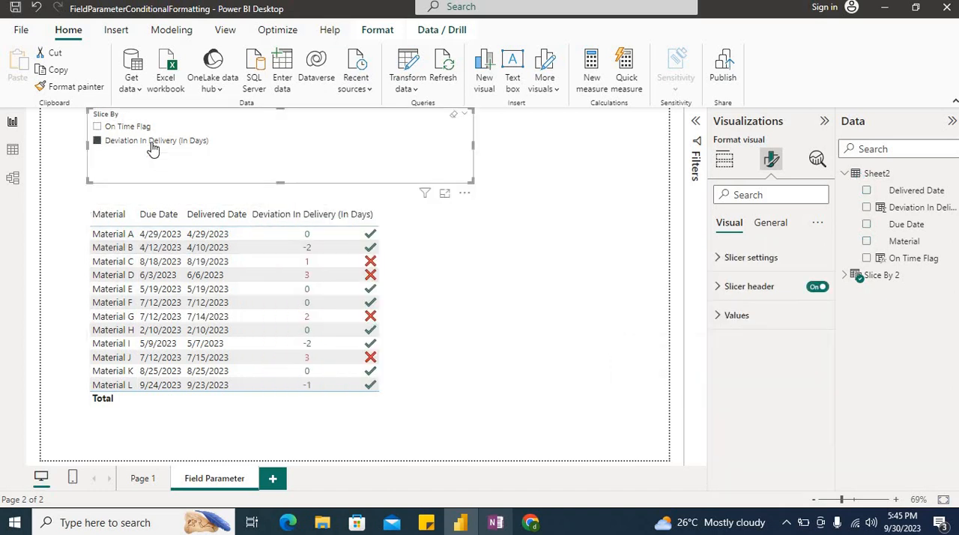
{"action": "left_click", "coordinate": [400, 248]}
{"action": "scroll", "coordinate": [734, 375], "scroll_direction": "down", "scroll_amount": 1}
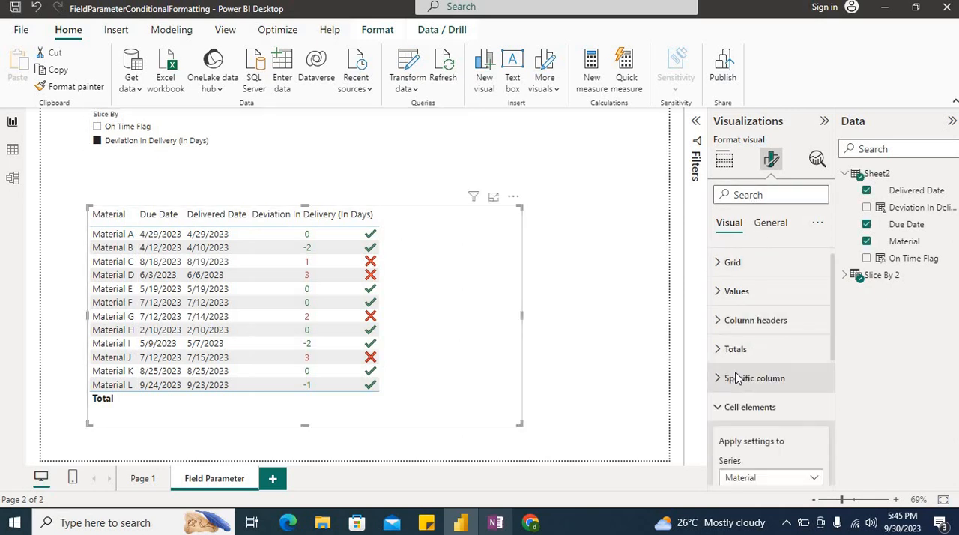
{"action": "scroll", "coordinate": [737, 379], "scroll_direction": "down", "scroll_amount": 2}
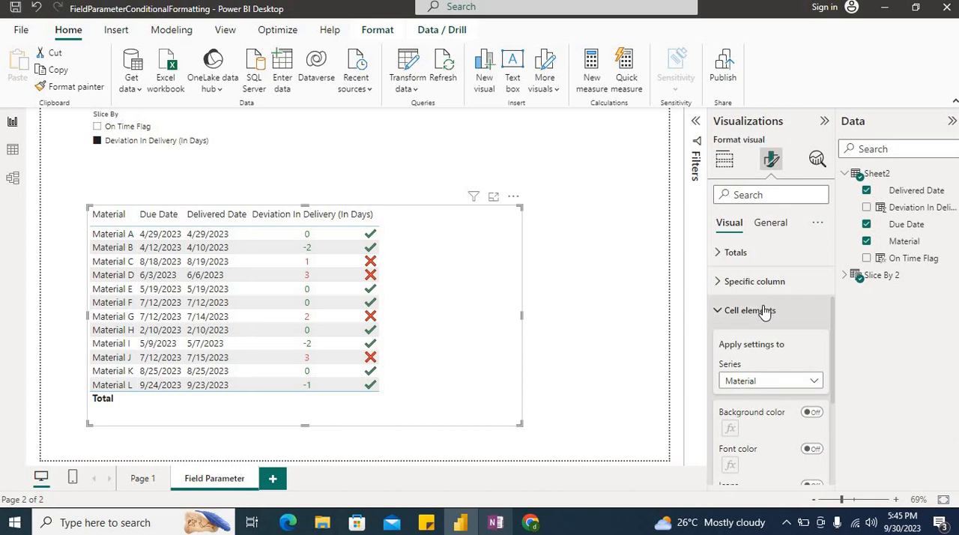
{"action": "scroll", "coordinate": [774, 361], "scroll_direction": "down", "scroll_amount": 2}
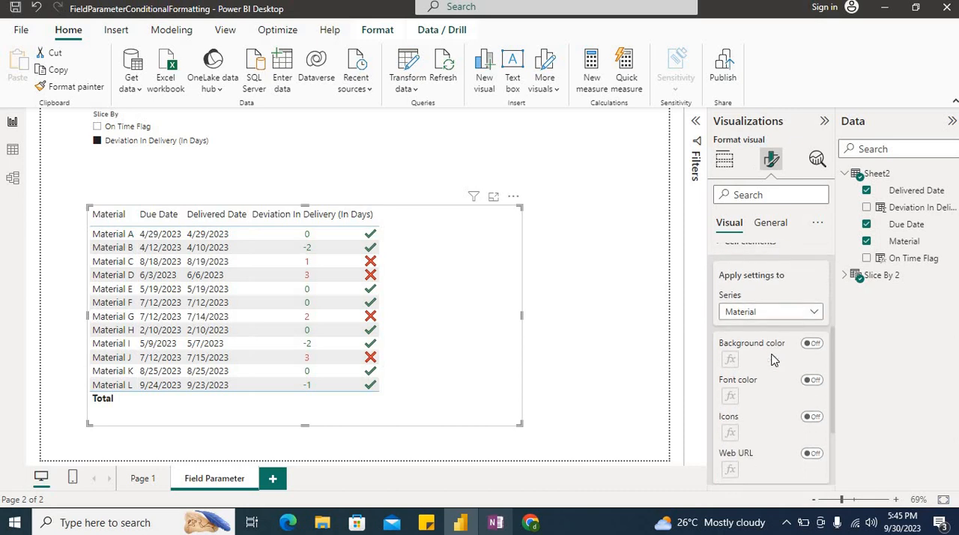
{"action": "left_click", "coordinate": [761, 303]}
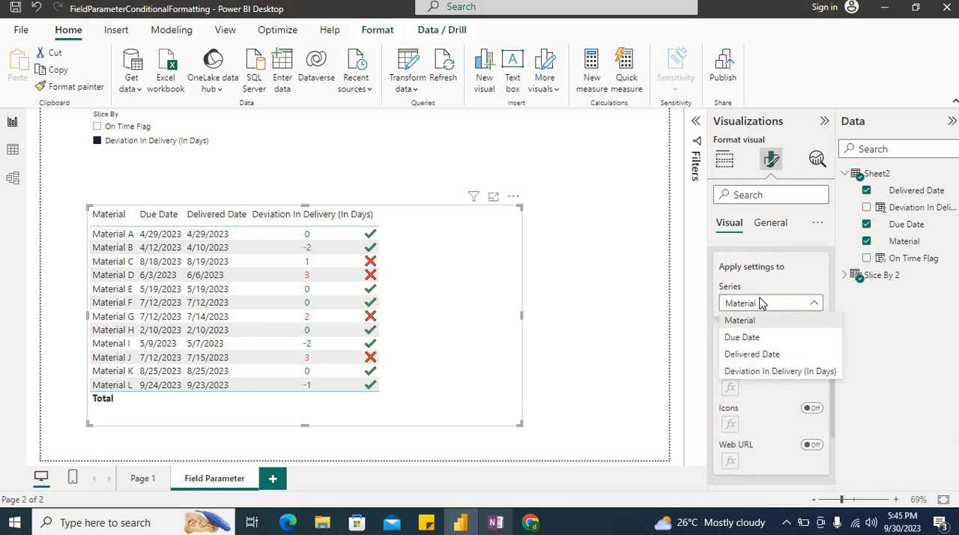
{"action": "left_click", "coordinate": [767, 380]}
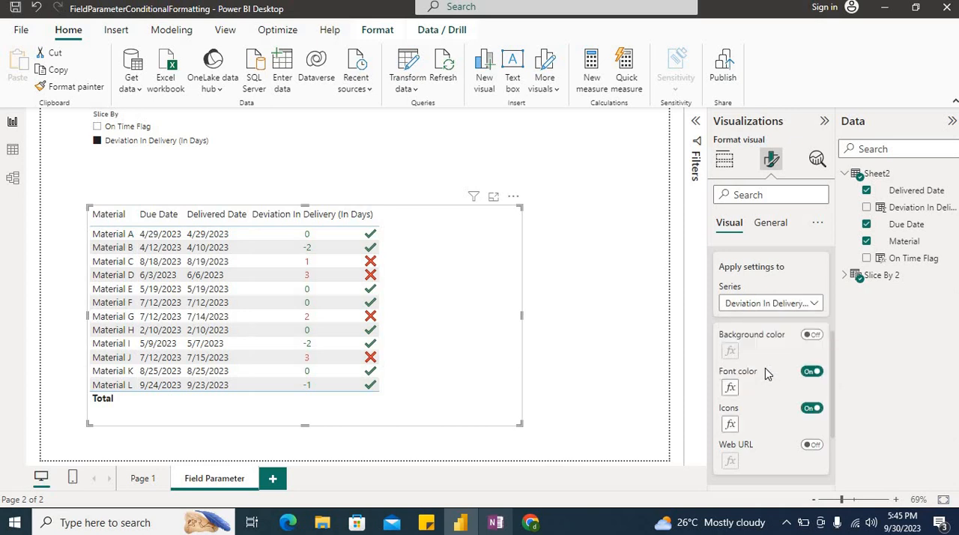
- Review the font color gradient and the icon rules of Deviation In Delivery (In Days), accepting both
{"action": "scroll", "coordinate": [765, 368], "scroll_direction": "down", "scroll_amount": 2}
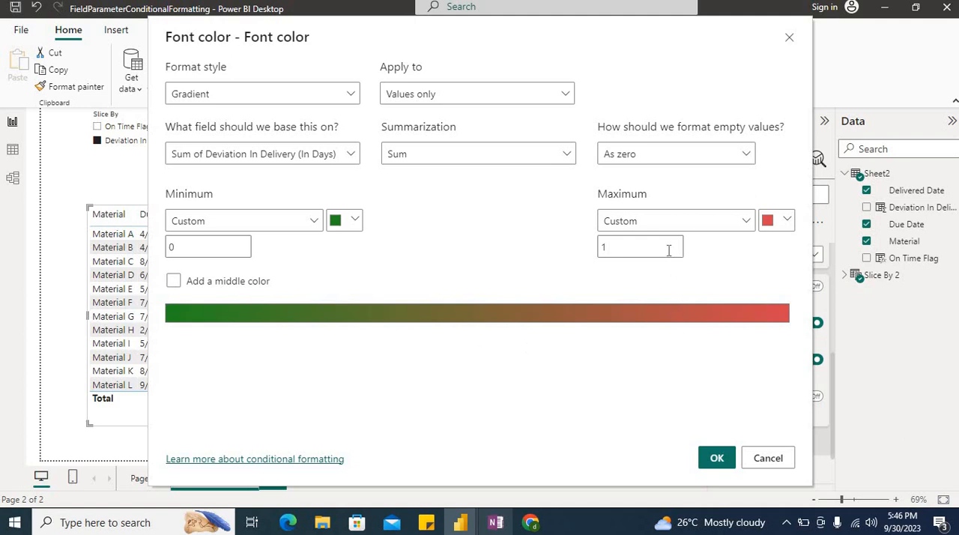
{"action": "left_click", "coordinate": [712, 460]}
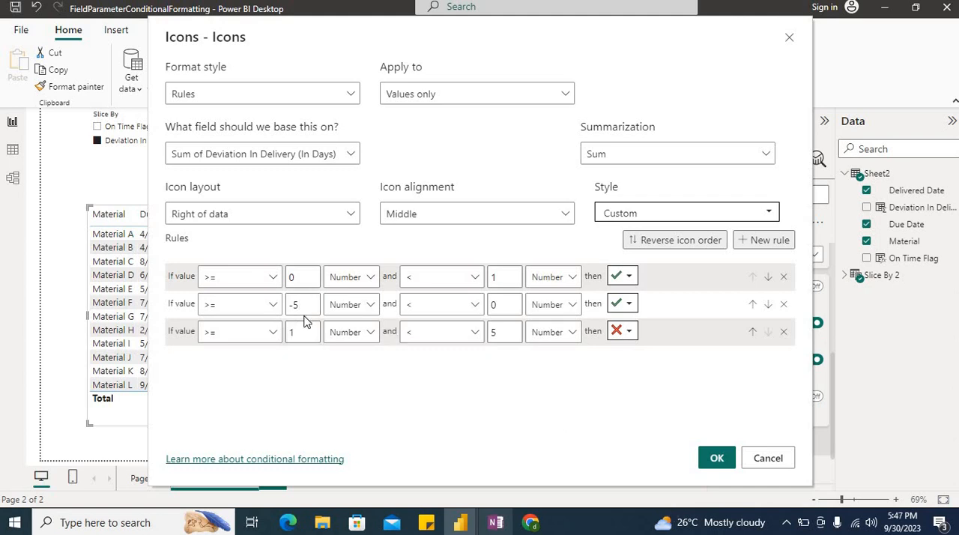
{"action": "left_click", "coordinate": [708, 459]}
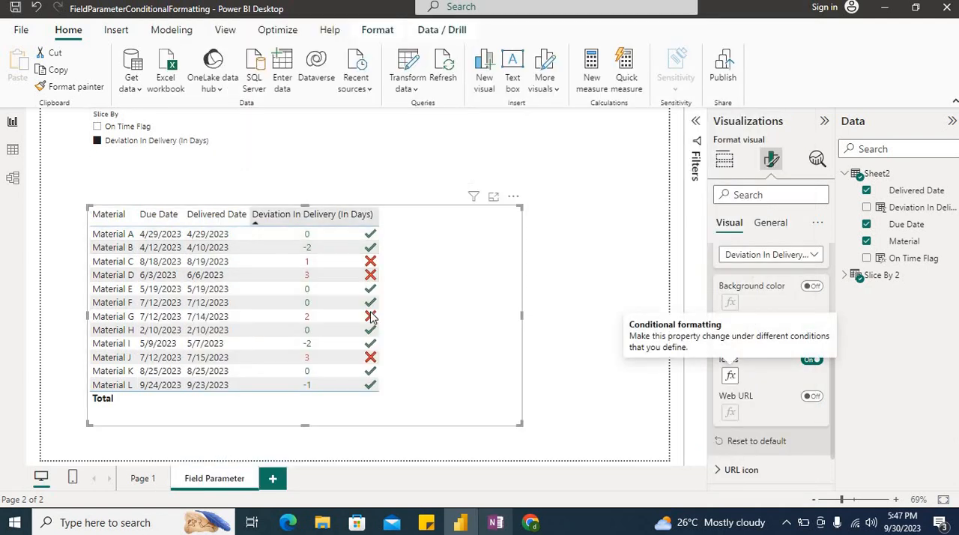